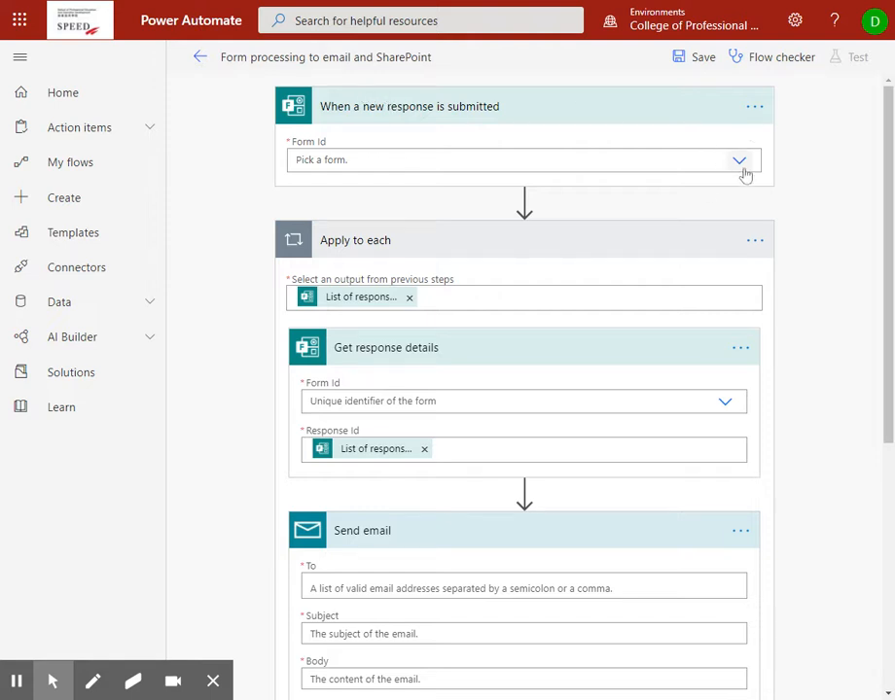
- Set the new-response trigger's Form Id to the Product Launch Seminar form
left_click(741, 163)
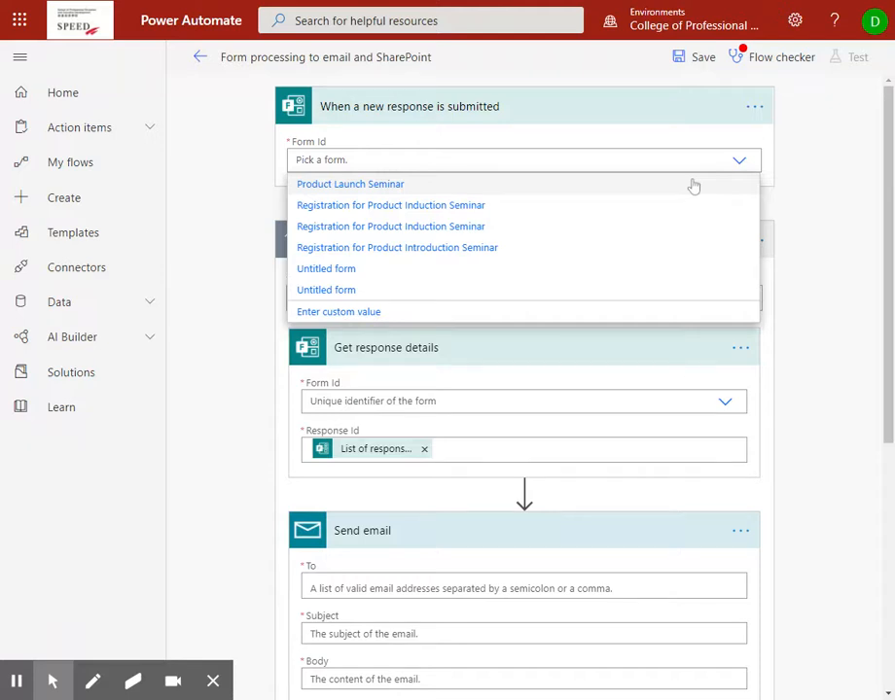
left_click(365, 187)
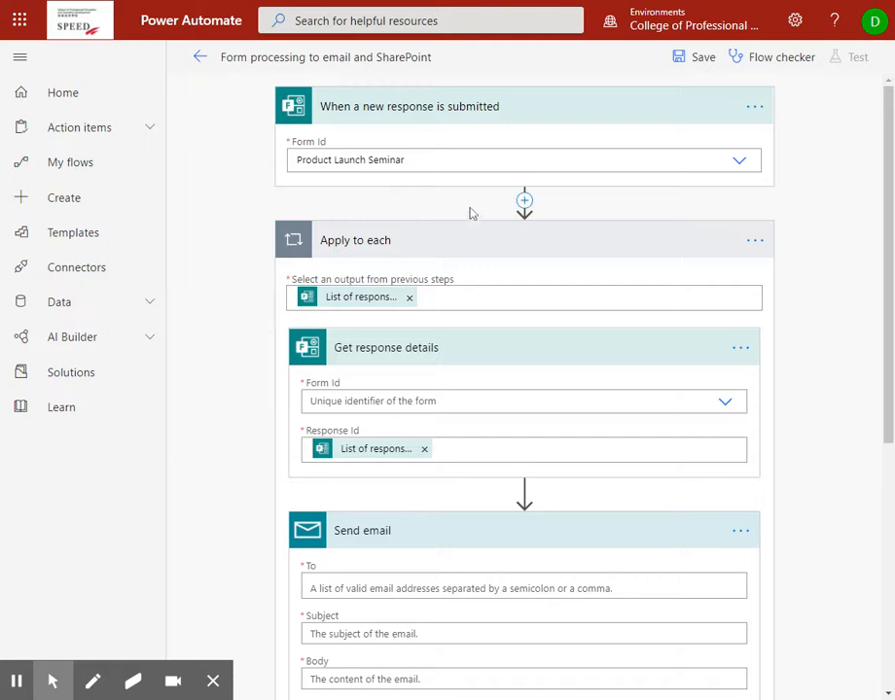
- Point Get response details at the Product Launch Seminar form
left_click(725, 403)
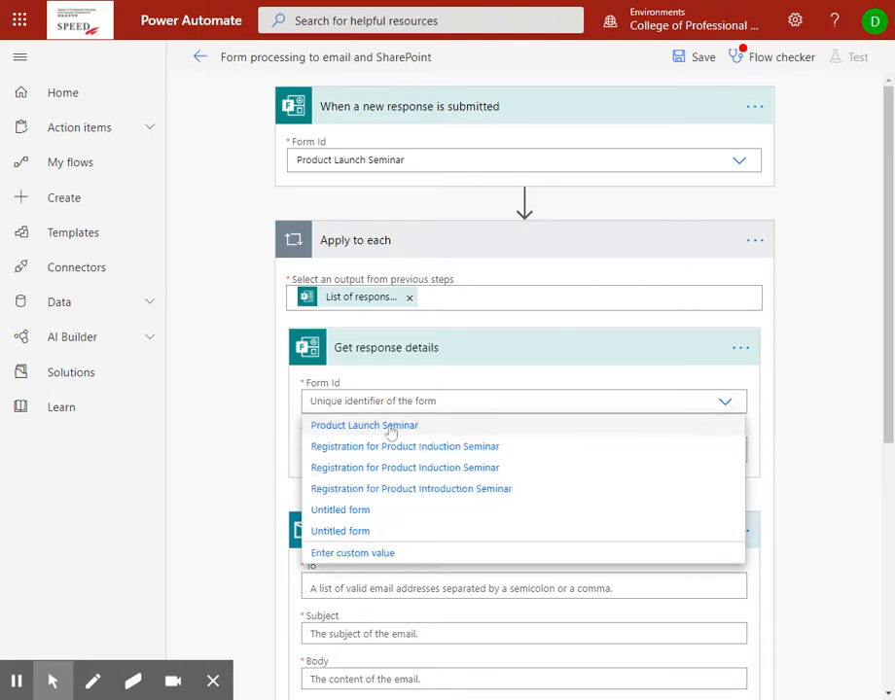
left_click(391, 427)
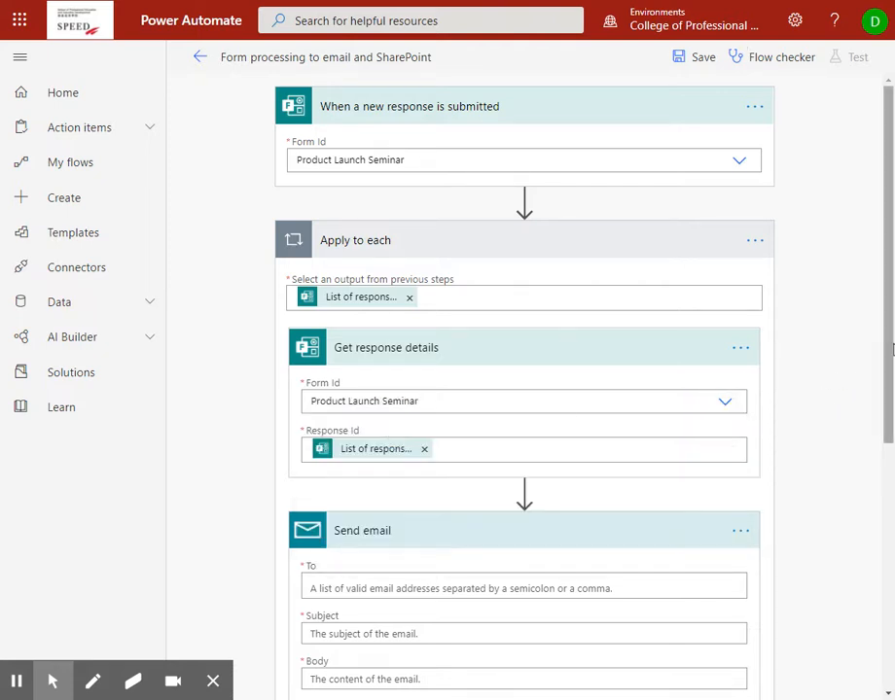
left_click_drag(890, 343, 890, 413)
scroll(885, 342, "down", 5)
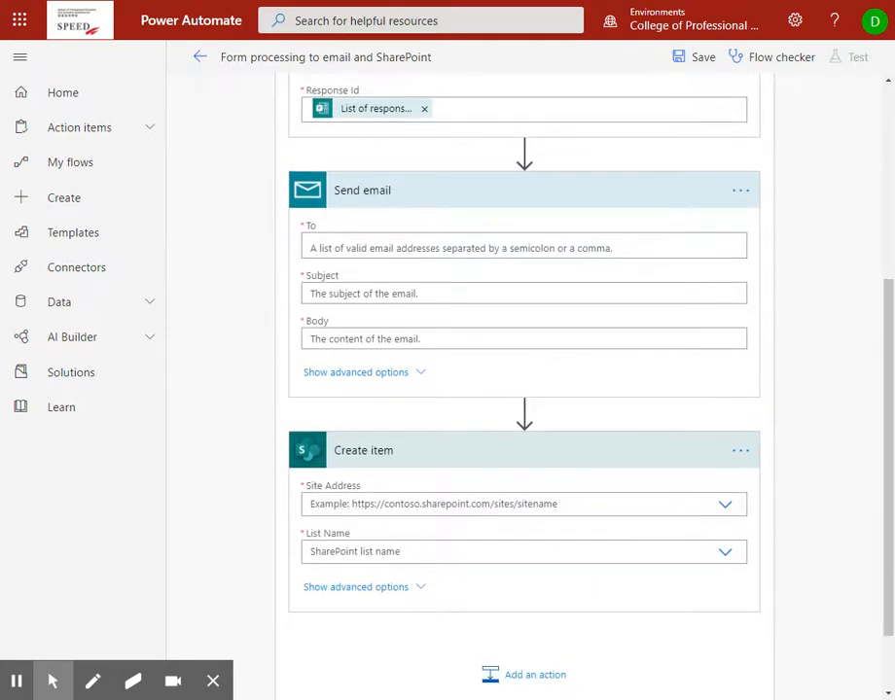
- Collapse the SharePoint Create item step and expand the Send email card to show its fields
left_click(380, 192)
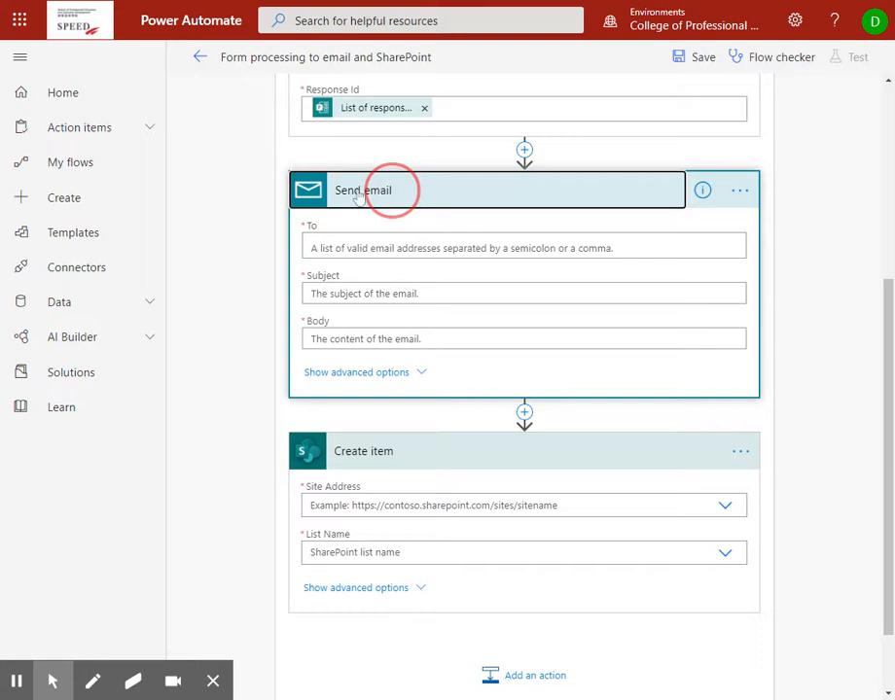
left_click(473, 452)
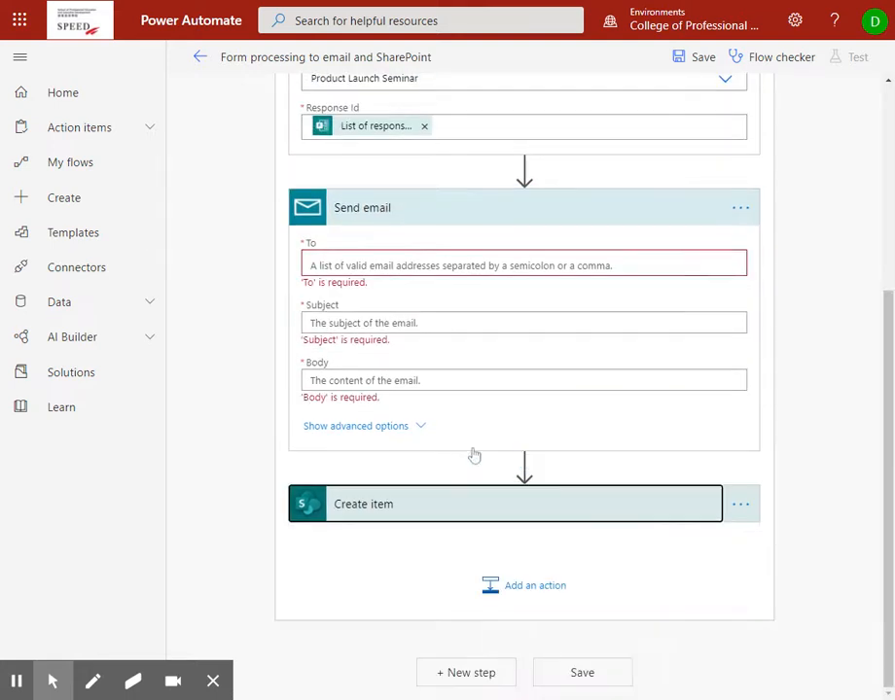
left_click(474, 514)
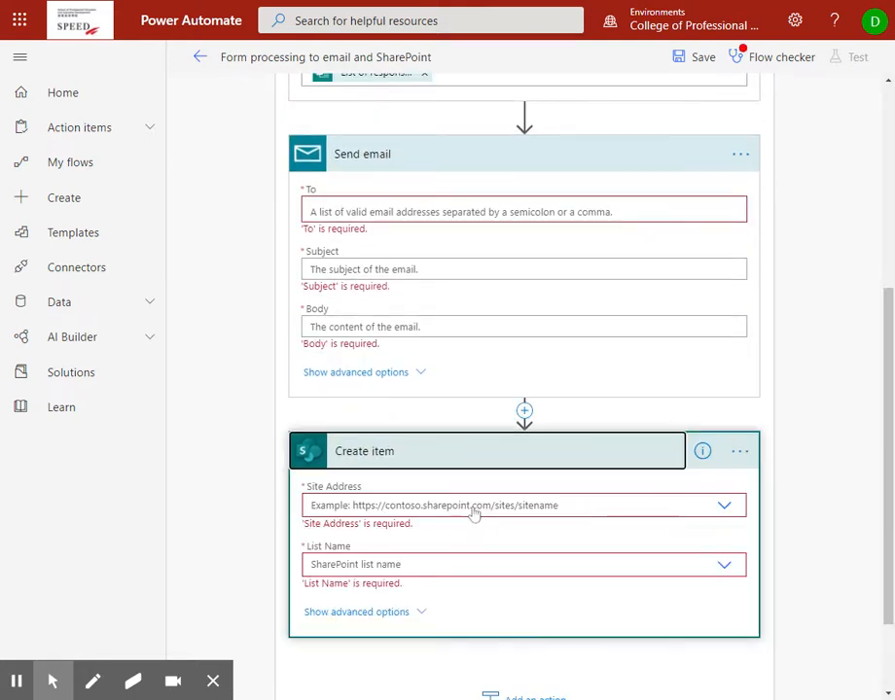
left_click(453, 159)
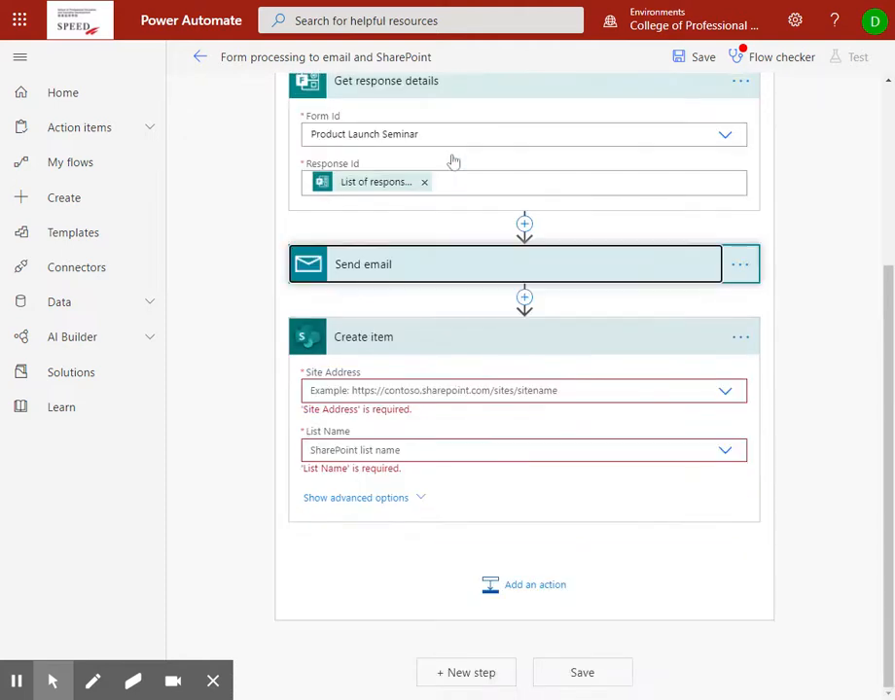
scroll(457, 185, "up", 3)
scroll(457, 192, "down", 3)
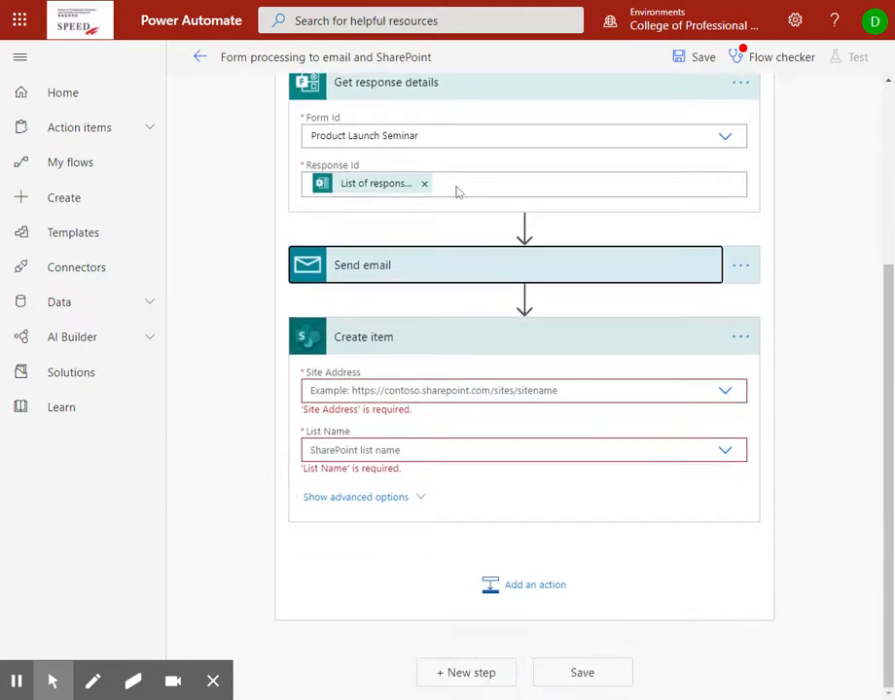
left_click(528, 271)
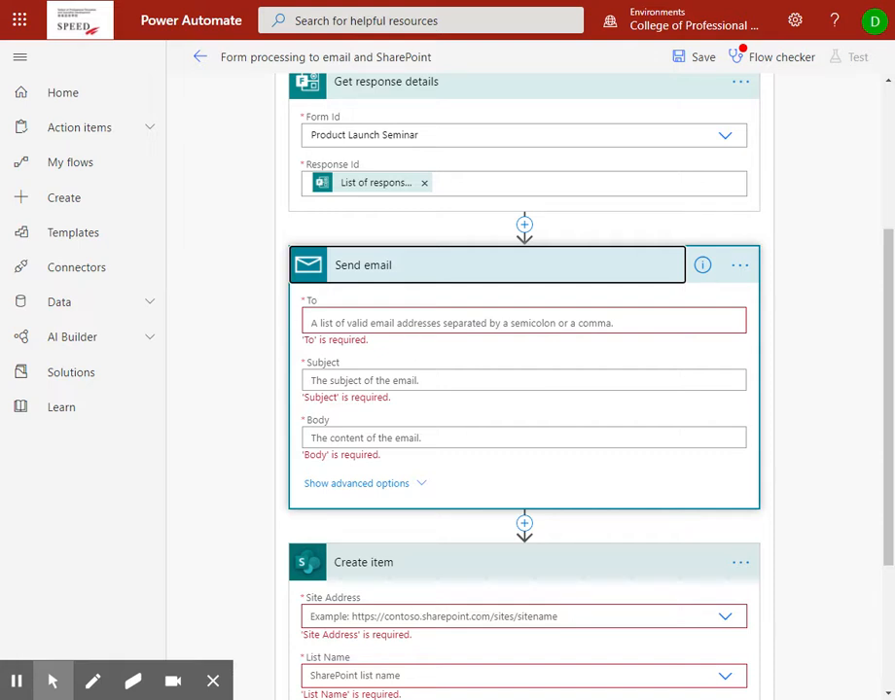
- Address the email to the respondent's Email address answer with subject 'Registration Notice'
left_click(311, 324)
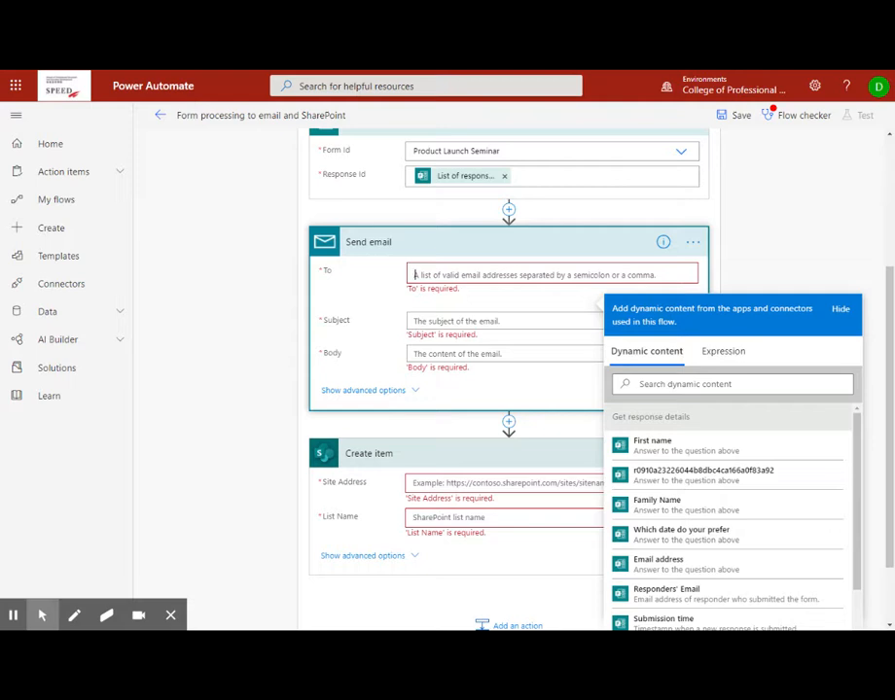
scroll(661, 544, "down", 1)
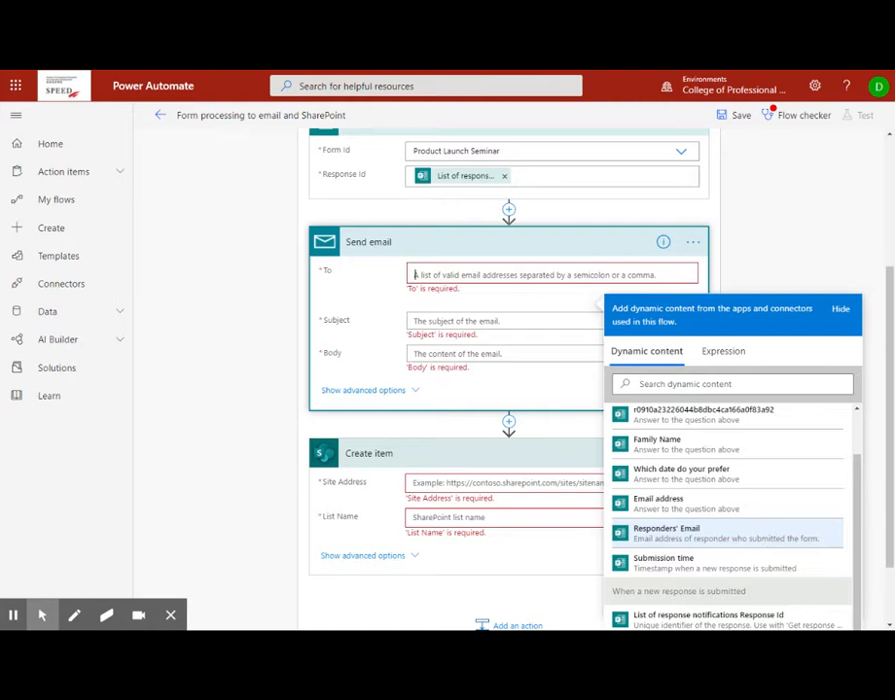
left_click(724, 503)
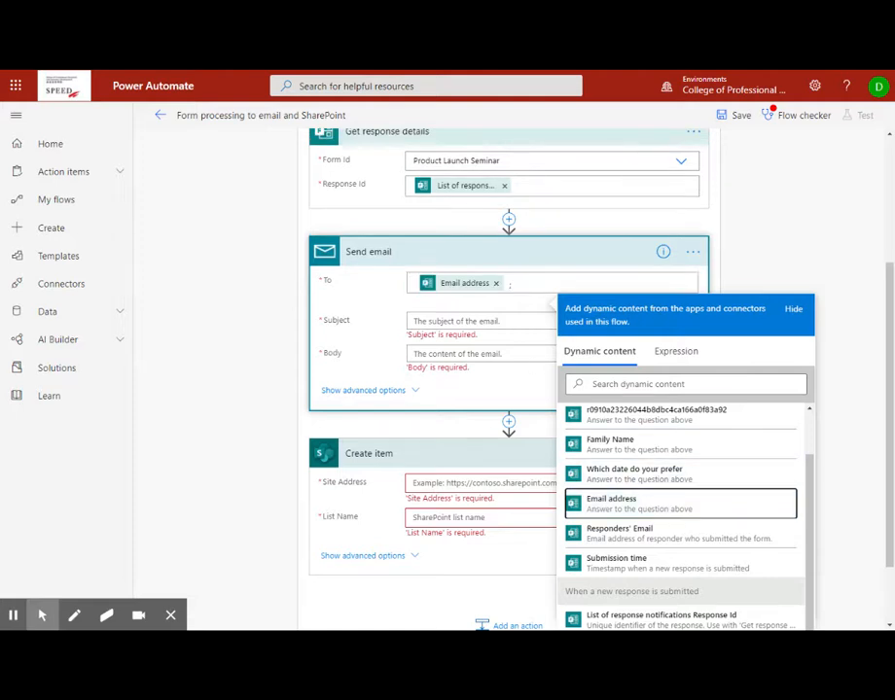
left_click(477, 321)
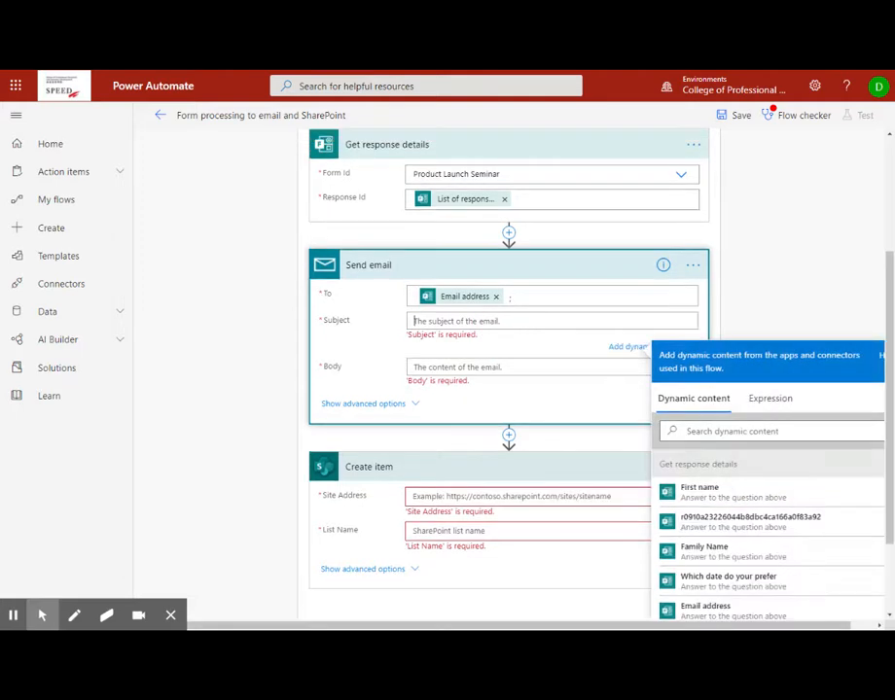
type("Registration Notice")
- Enter 'Thanks' as the email body
left_click(487, 376)
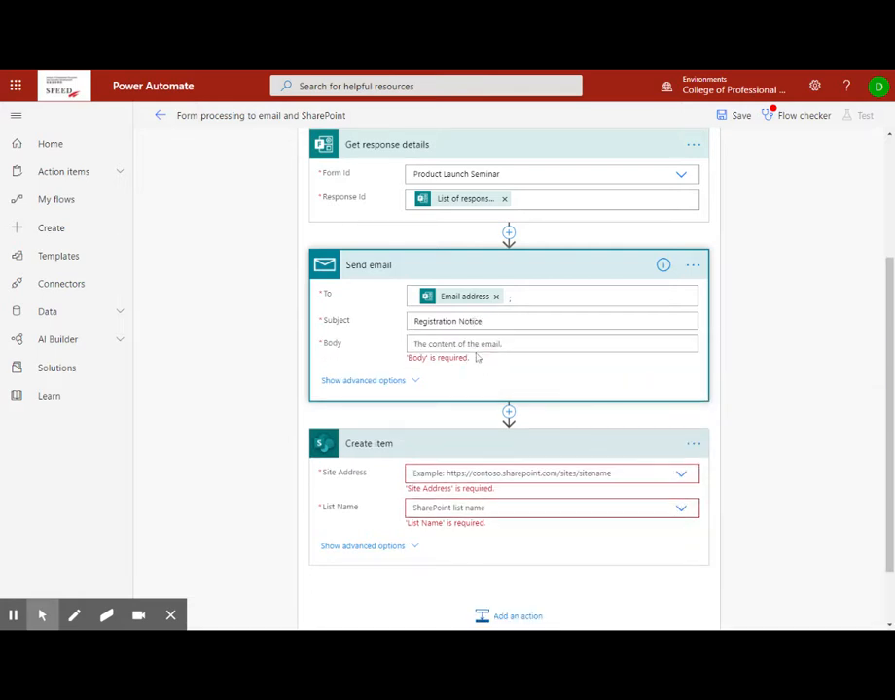
left_click(469, 344)
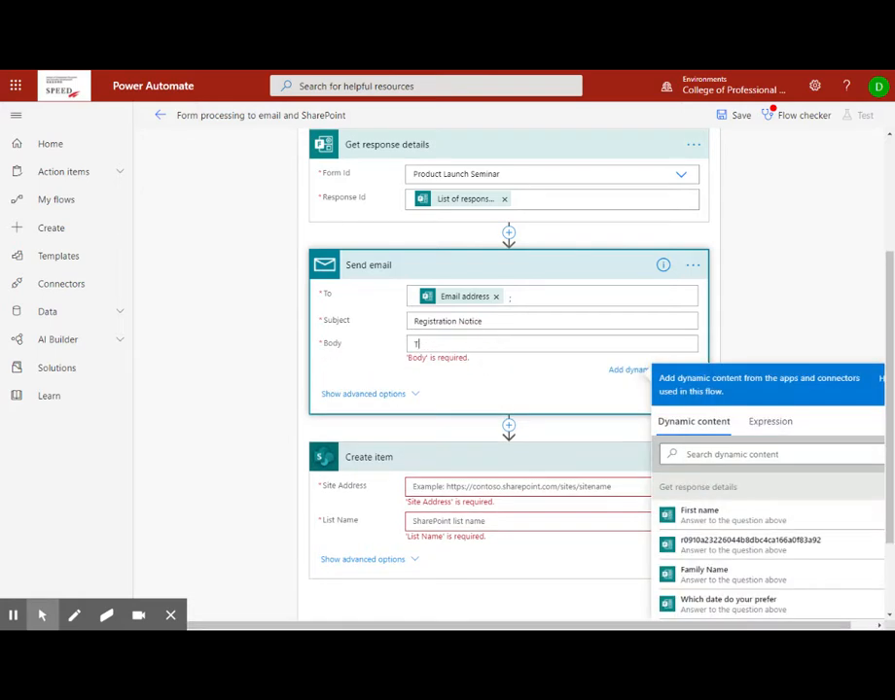
type("Thanks")
- Review the Is Html and Attachment advanced options without changing them, then hide them
left_click(370, 395)
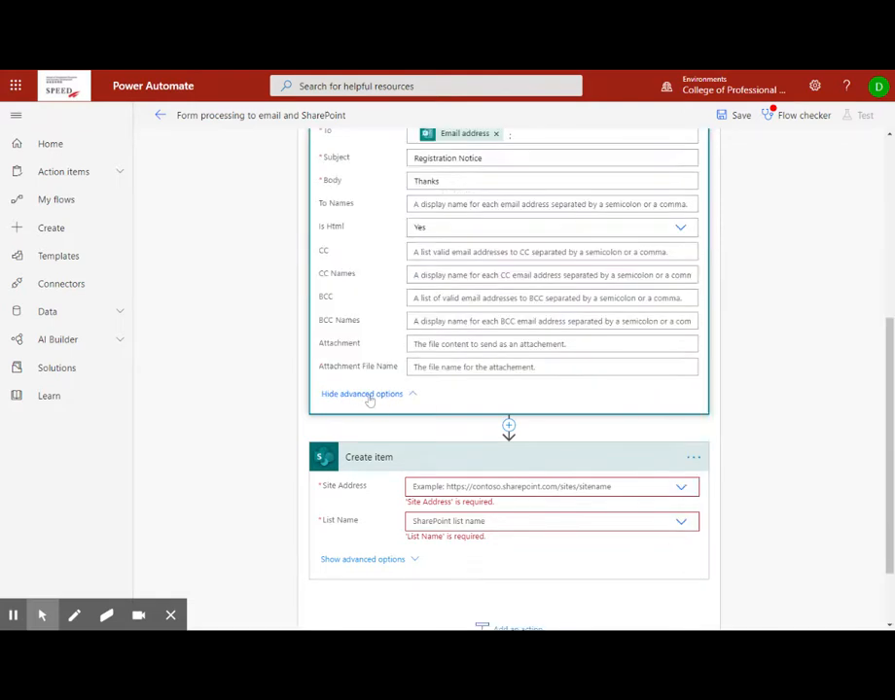
scroll(440, 252, "up", 3)
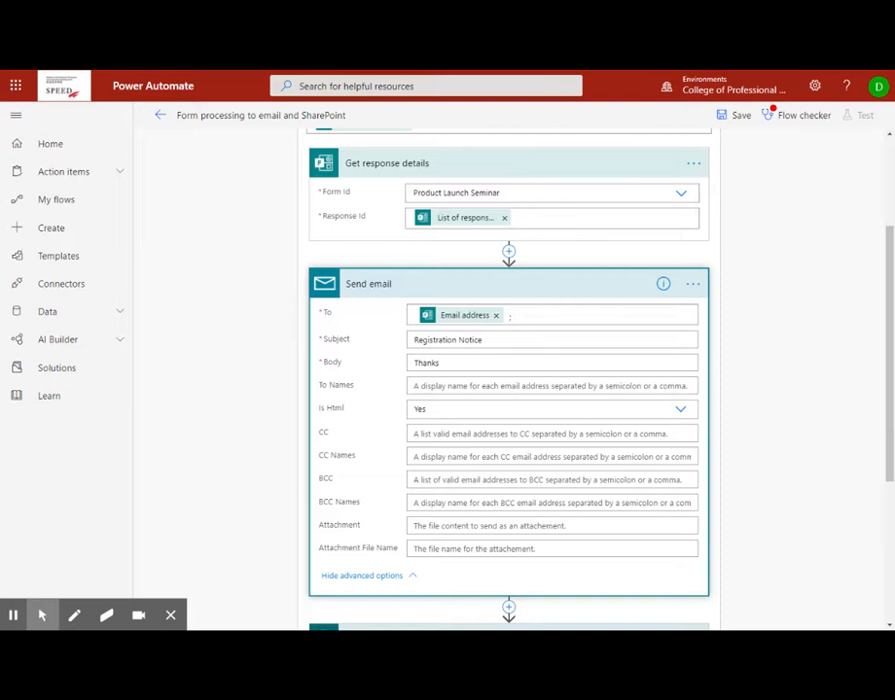
left_click(455, 414)
left_click(333, 408)
left_click(413, 526)
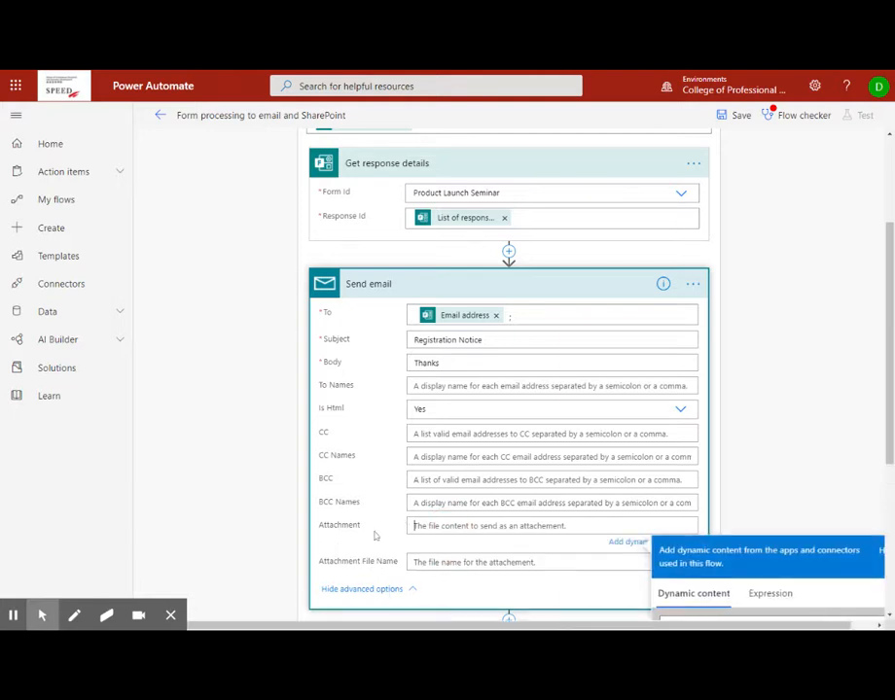
left_click(362, 588)
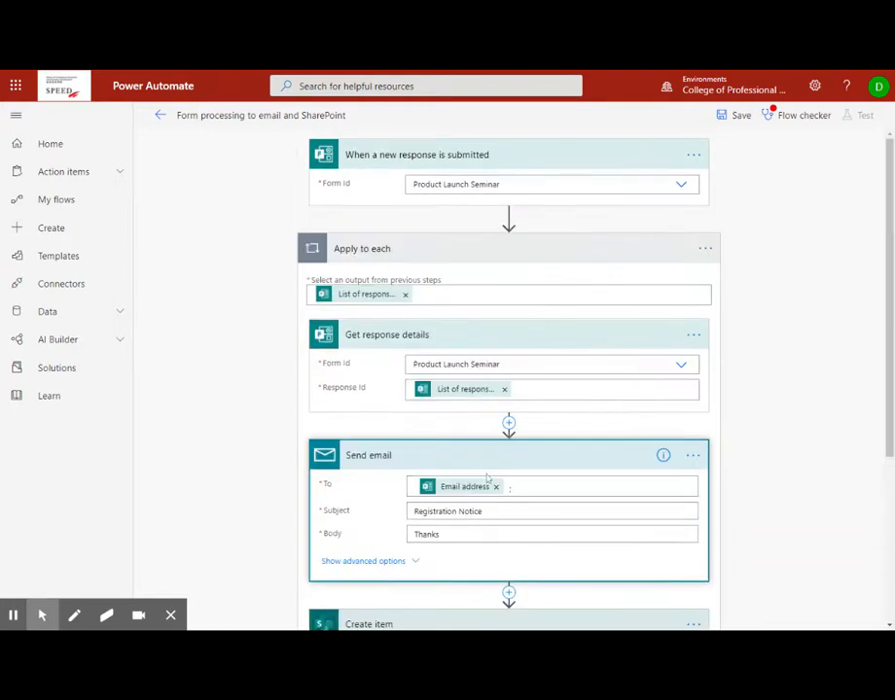
scroll(486, 448, "down", 1)
scroll(455, 367, "down", 3)
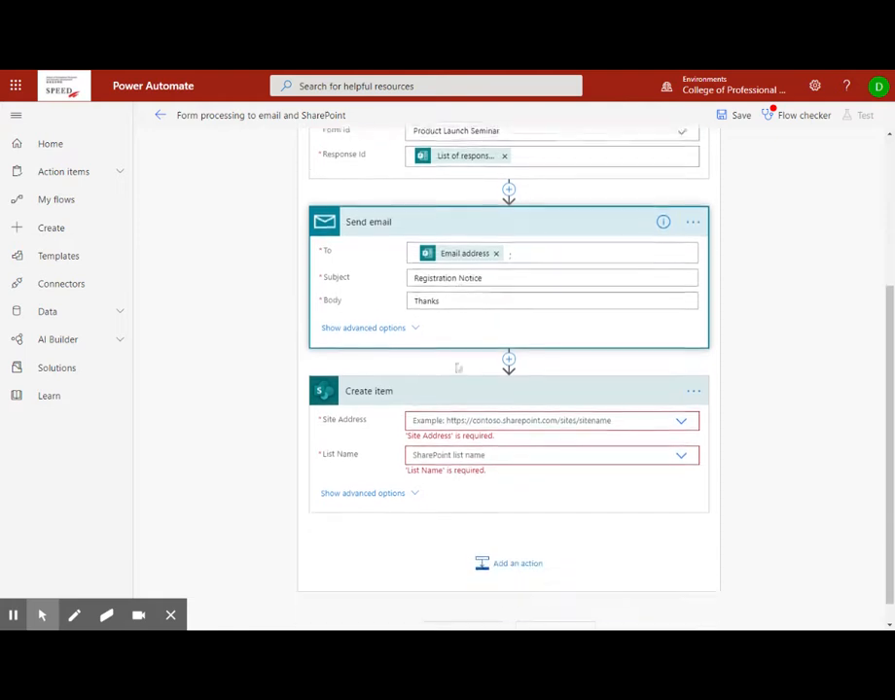
- Point Create item at the personal SharePoint site and its Test List
left_click(389, 390)
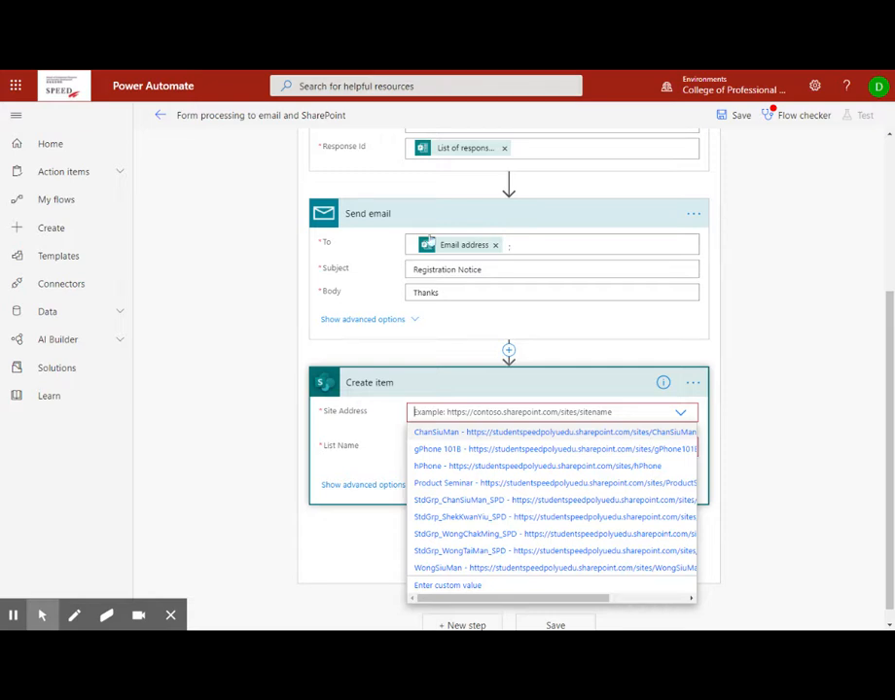
left_click(495, 433)
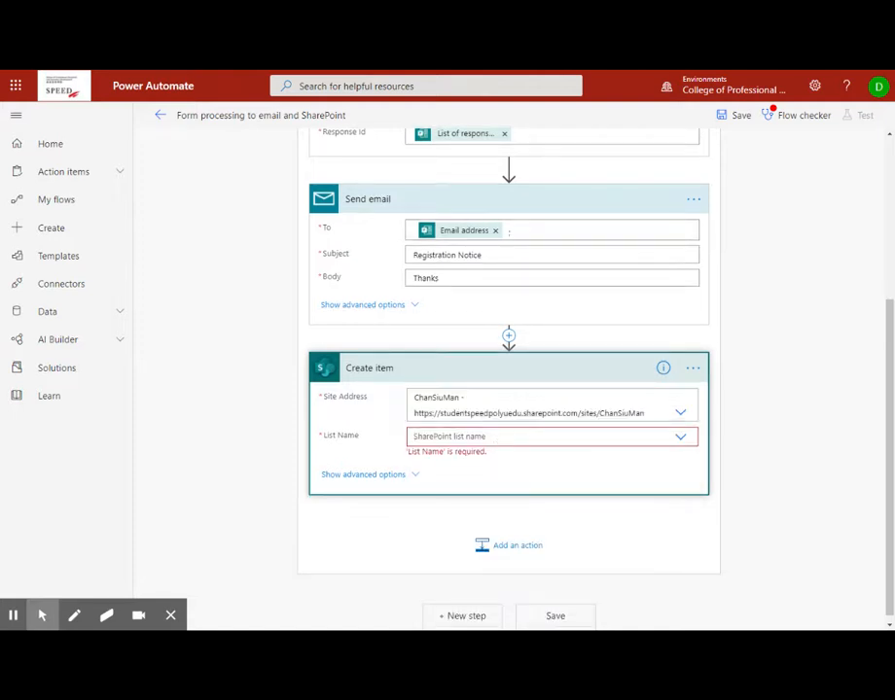
left_click(680, 437)
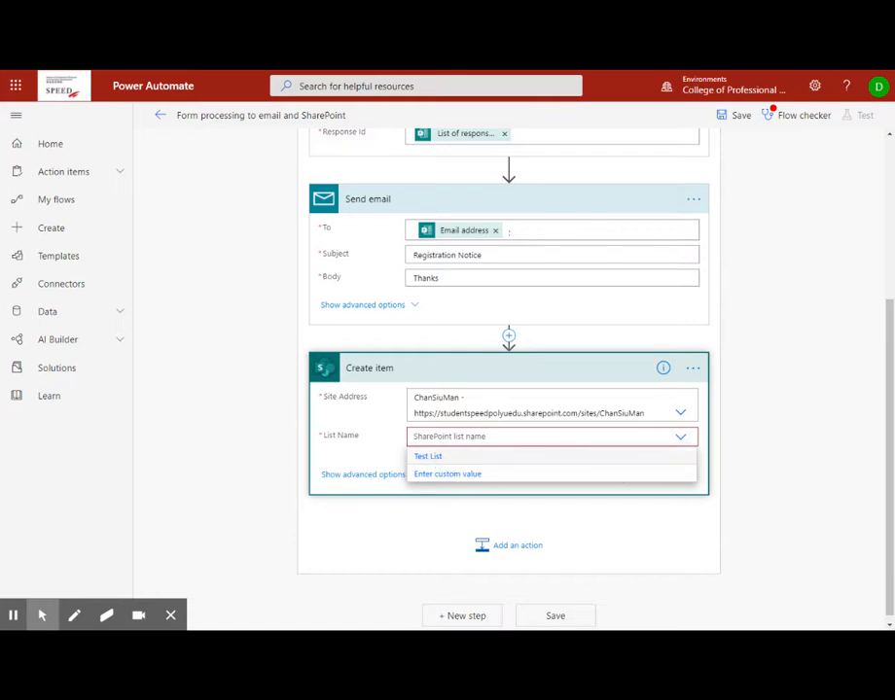
left_click(459, 415)
left_click(459, 416)
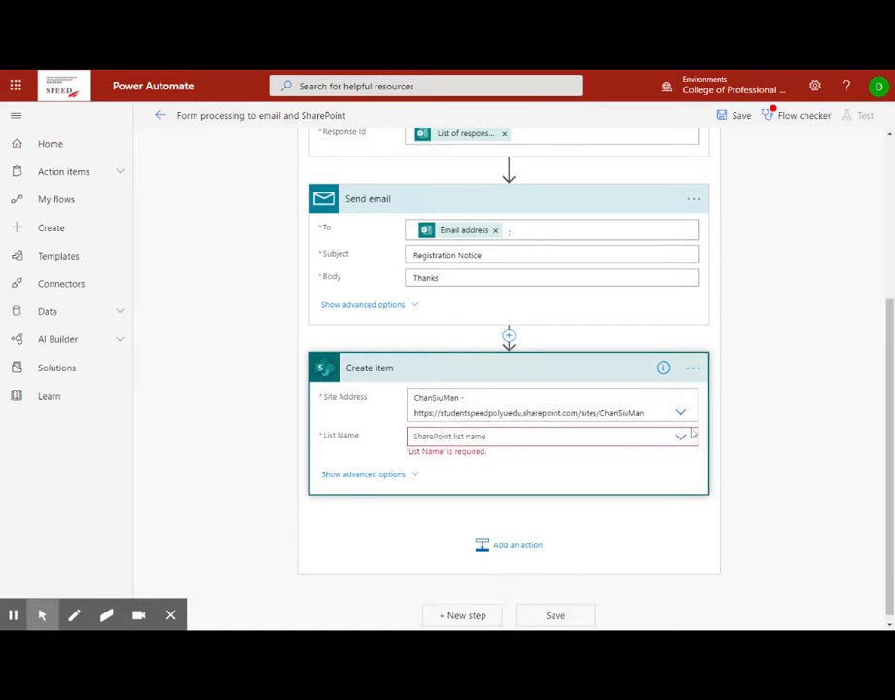
left_click(679, 439)
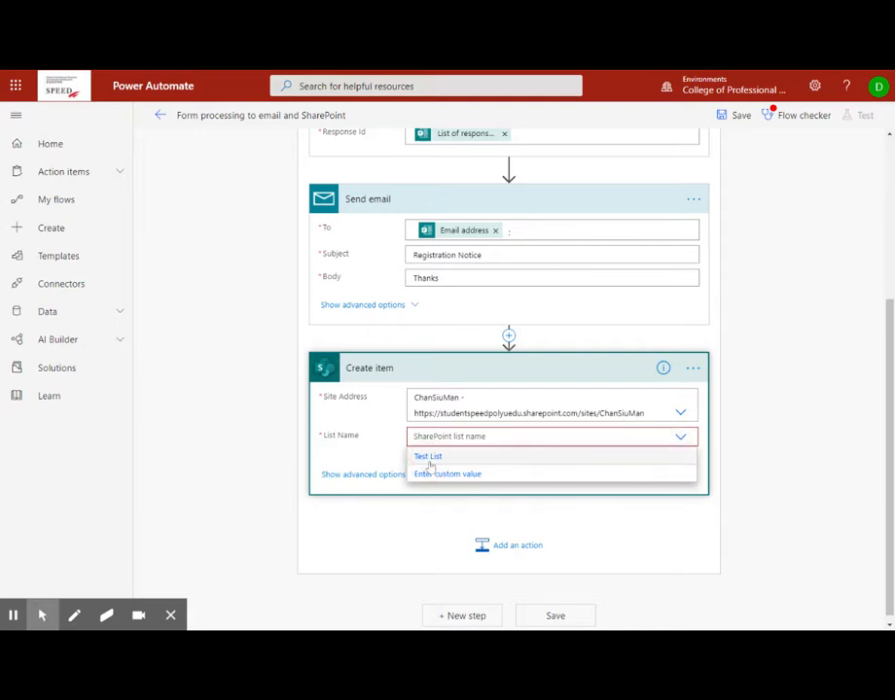
left_click(429, 461)
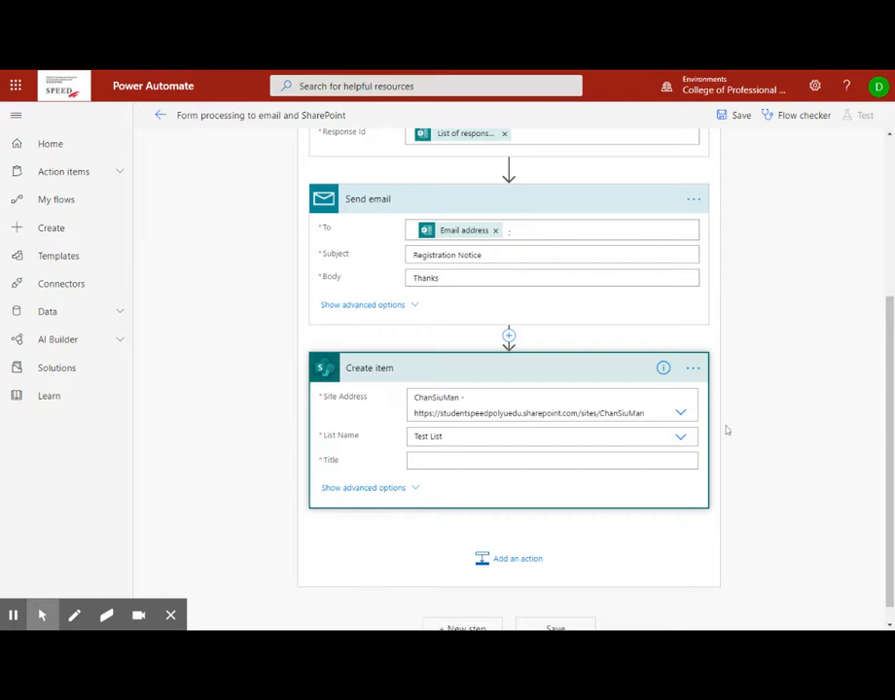
- Try the StdGrp group site as the Create item Site Address, hitting a list-not-found error
left_click(681, 413)
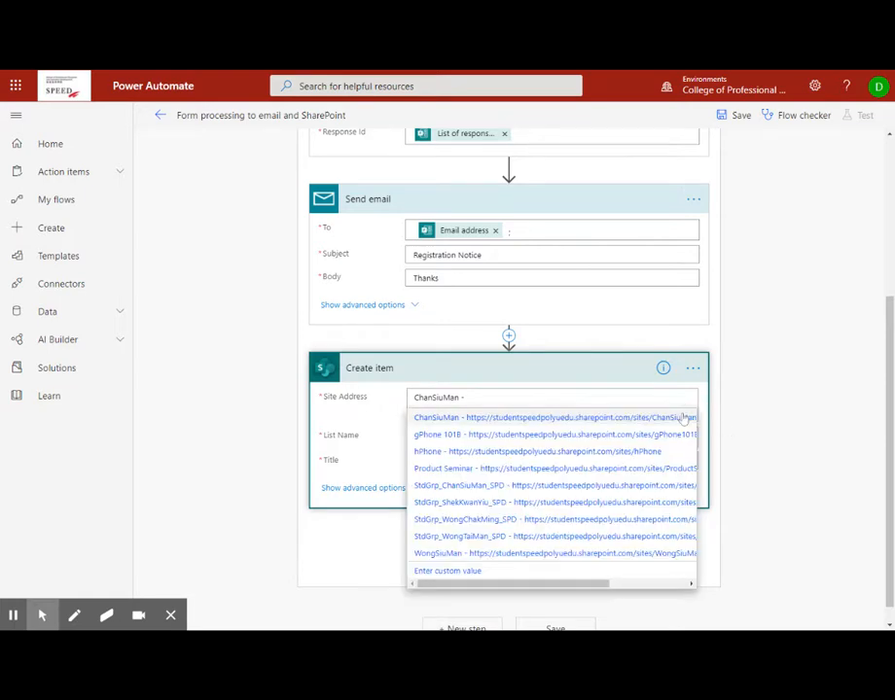
left_click(528, 487)
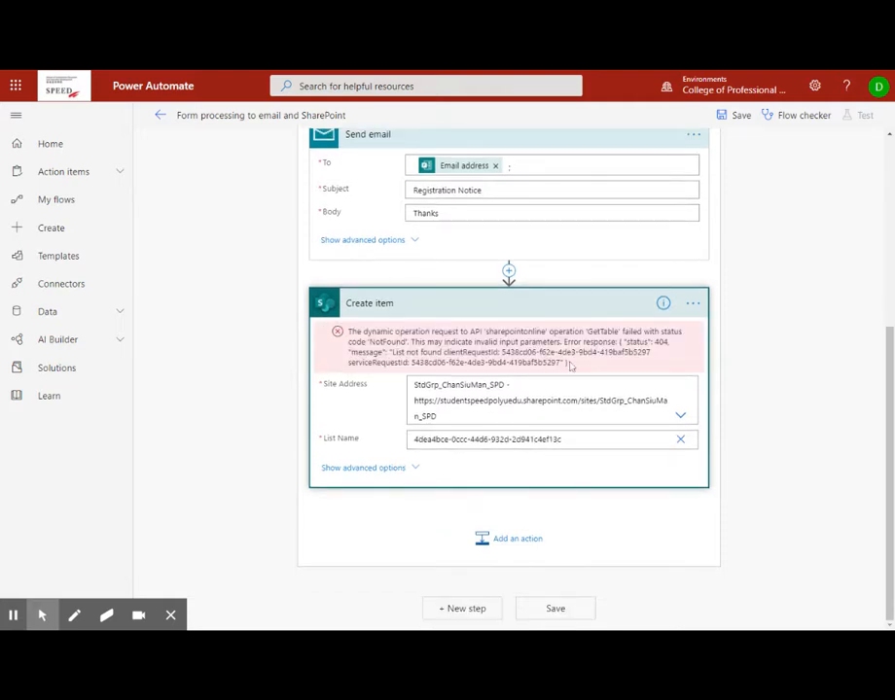
left_click(681, 416)
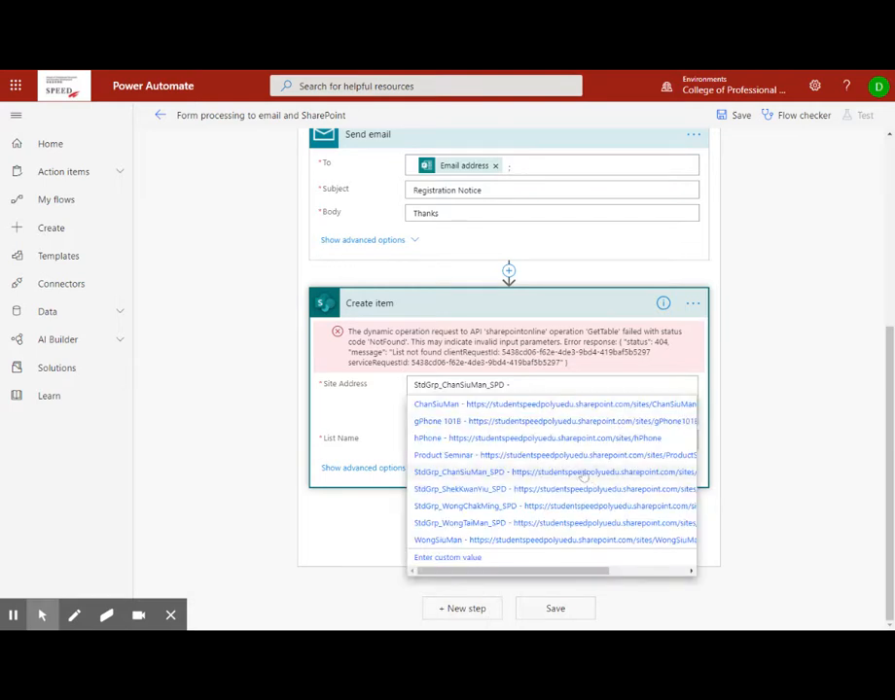
left_click(583, 472)
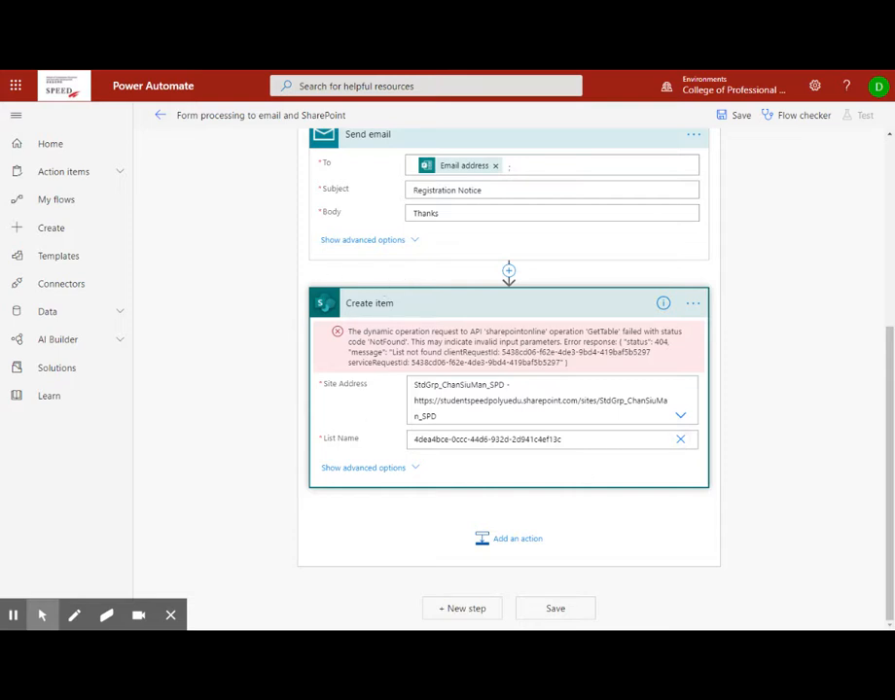
left_click(681, 412)
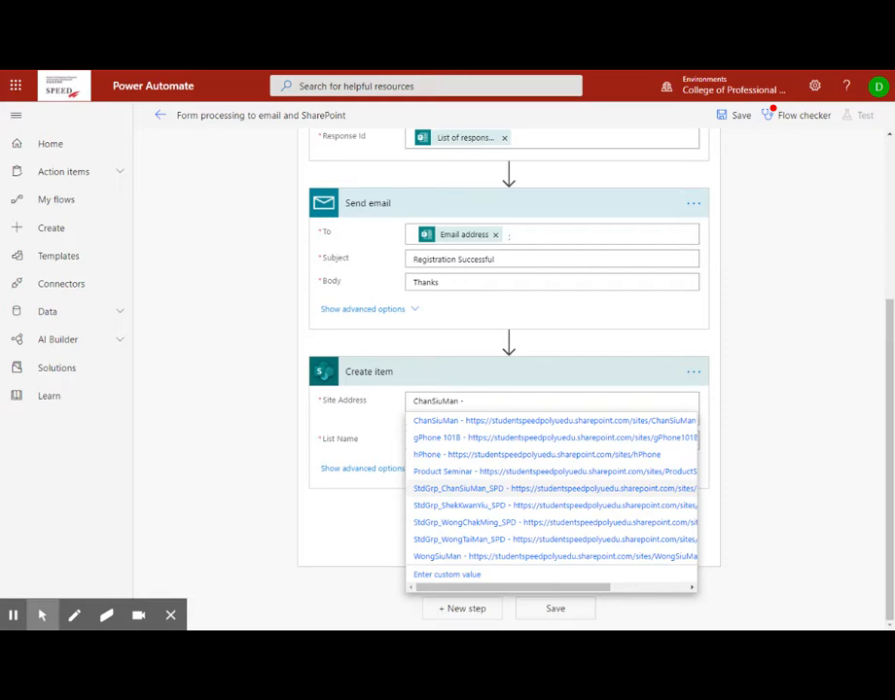
- Target the New Registrations list on the StdGrp group site in Create item
left_click(527, 488)
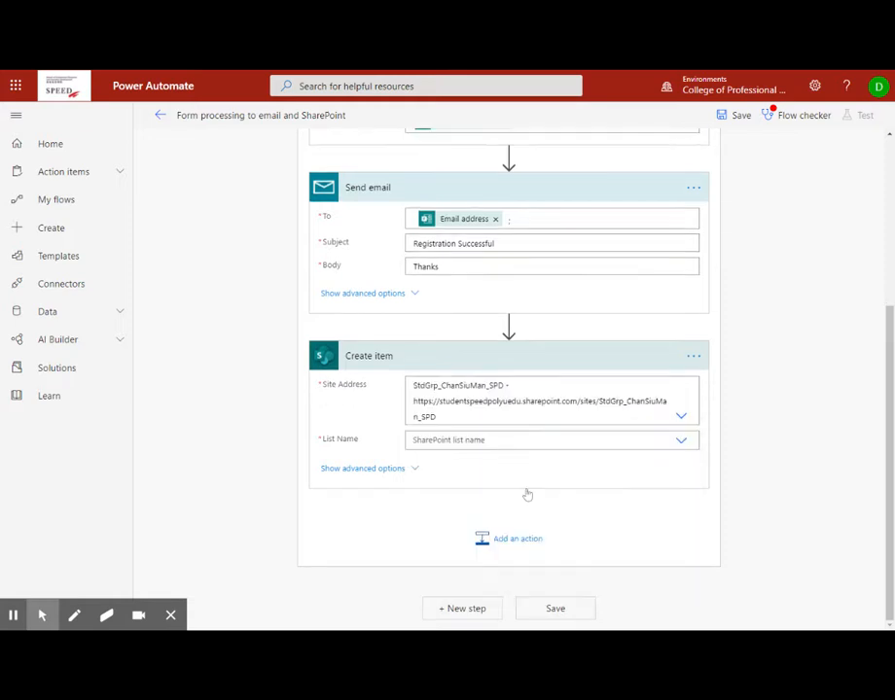
left_click(679, 447)
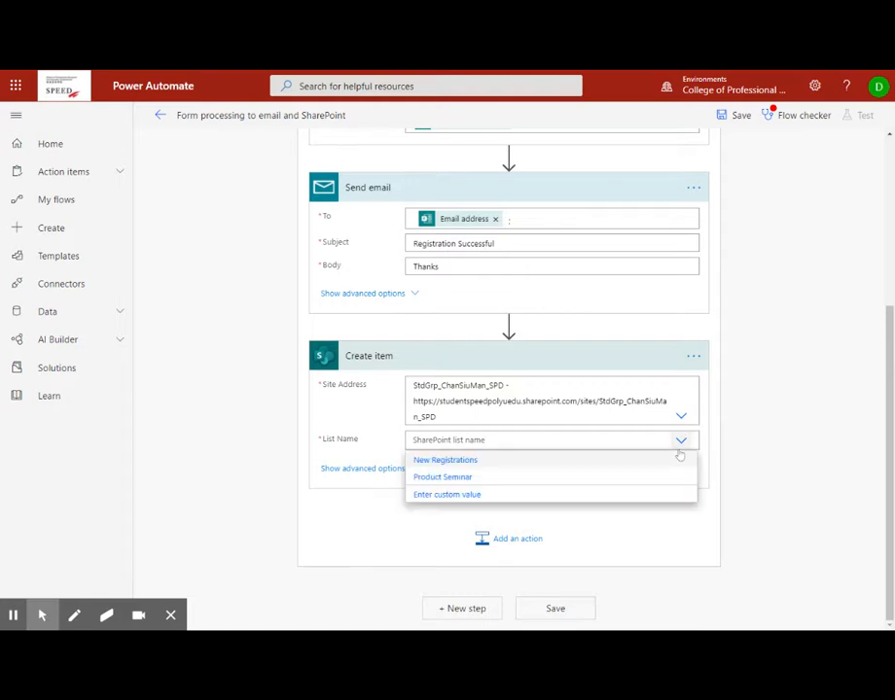
left_click(468, 461)
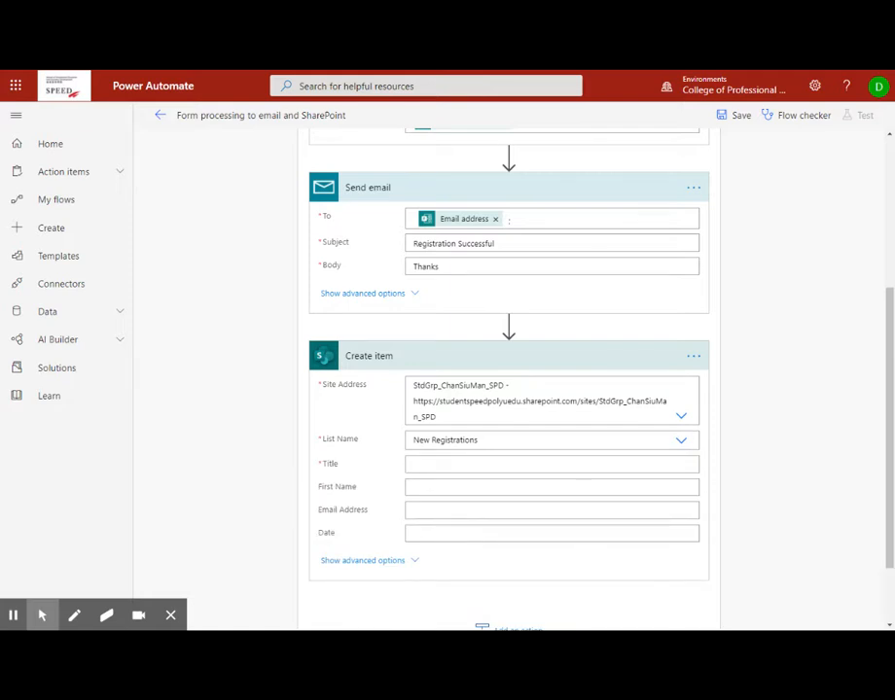
left_click(537, 483)
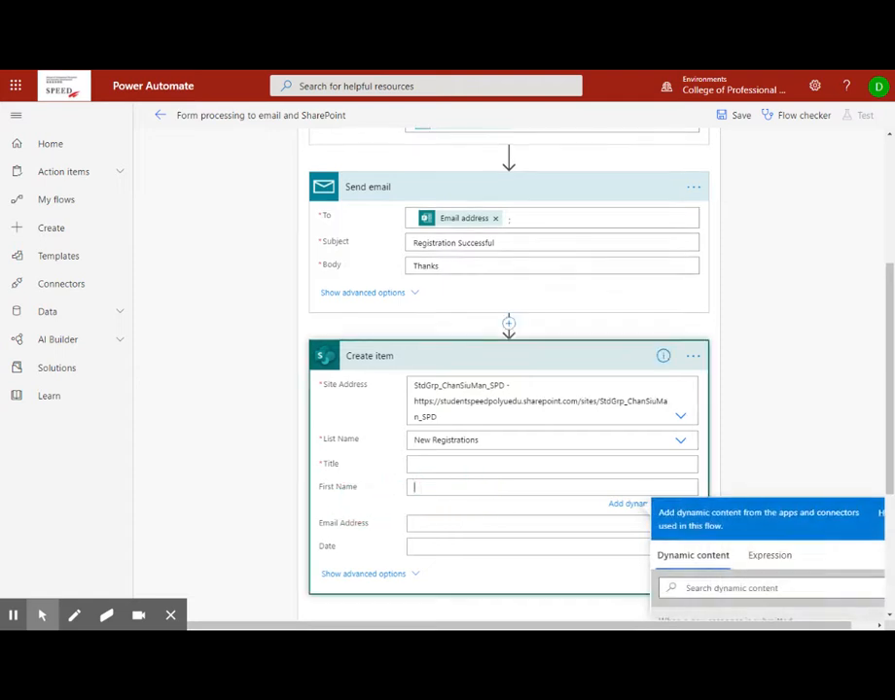
- Enter 'New registrations' as the item's Title
left_click(450, 465)
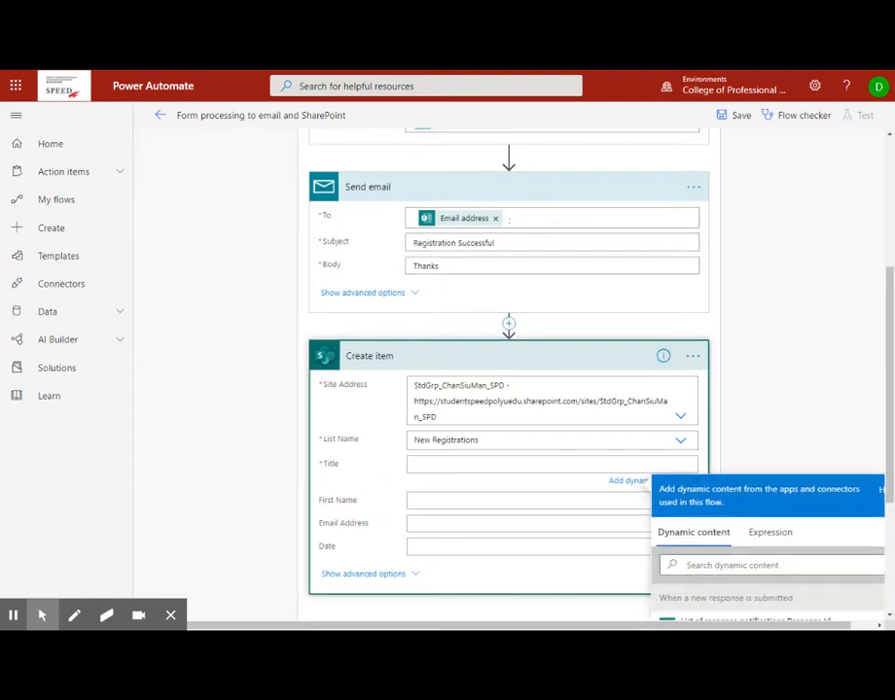
scroll(883, 373, "down", 3)
left_click_drag(889, 378, 890, 463)
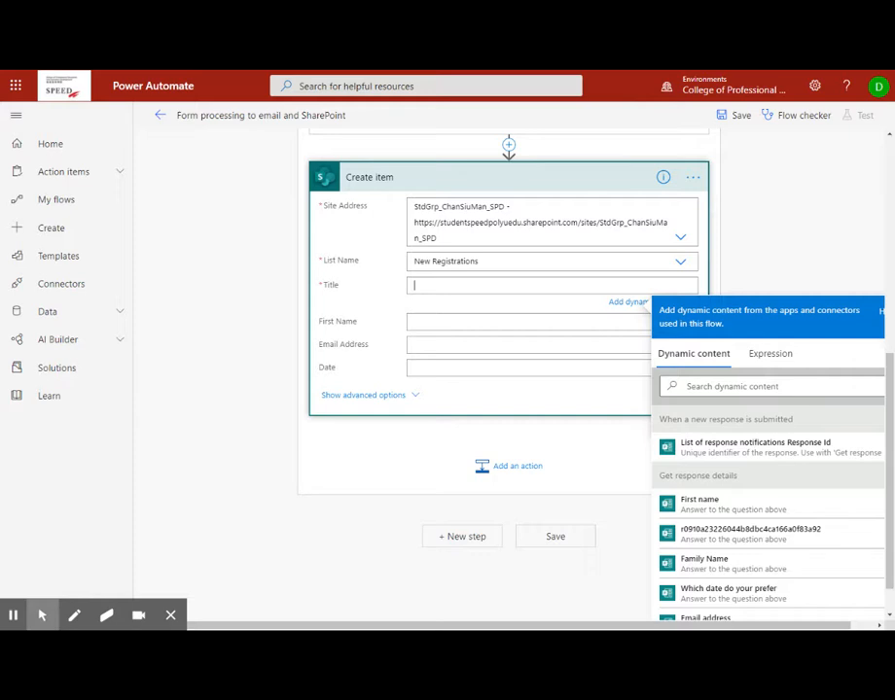
type("New registrations")
- Map First name, Email address and Submission time into their columns and save the flow
left_click(462, 320)
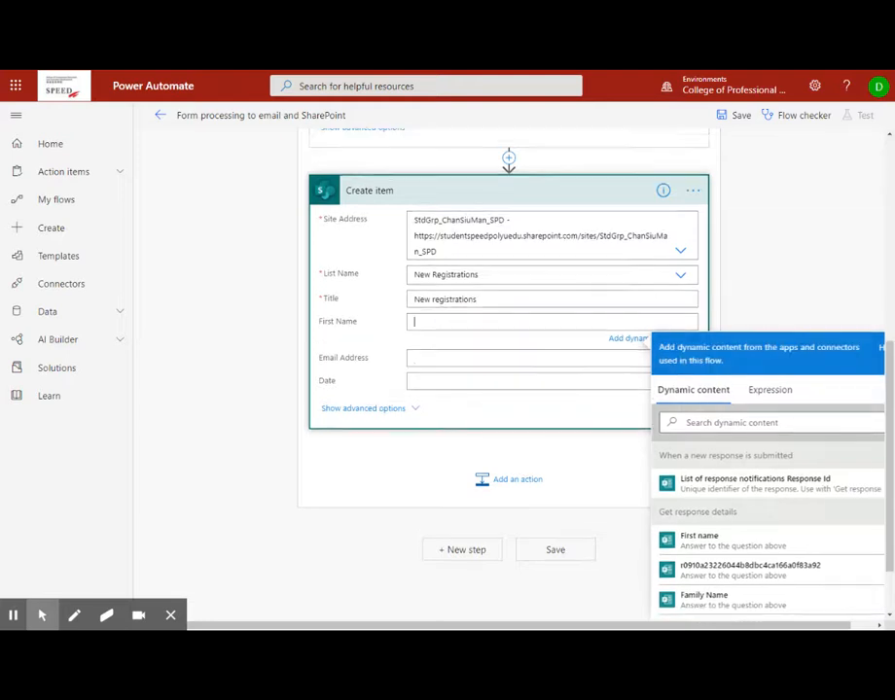
left_click(710, 547)
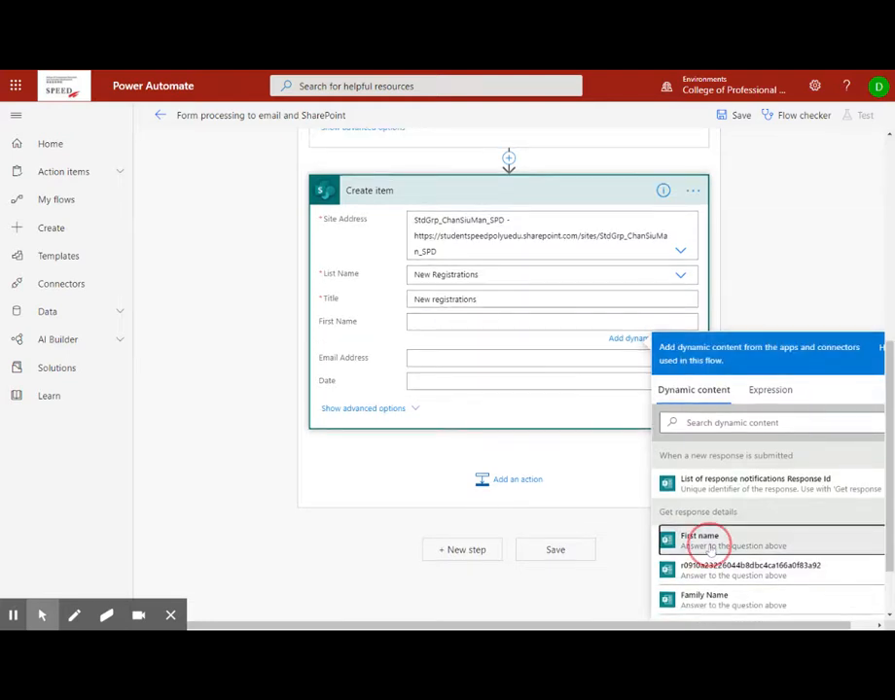
left_click(440, 361)
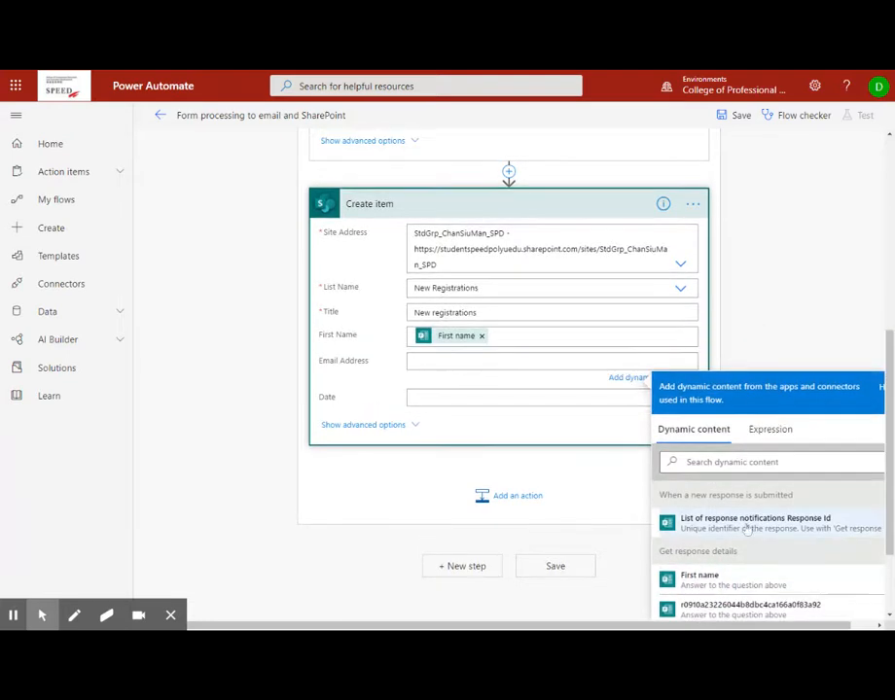
scroll(669, 549, "down", 5)
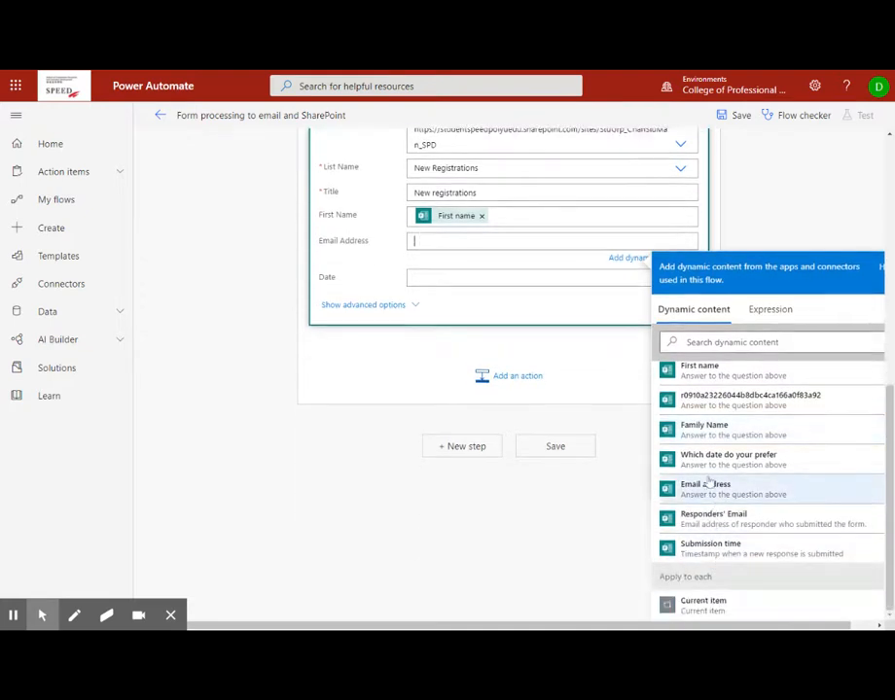
left_click(708, 484)
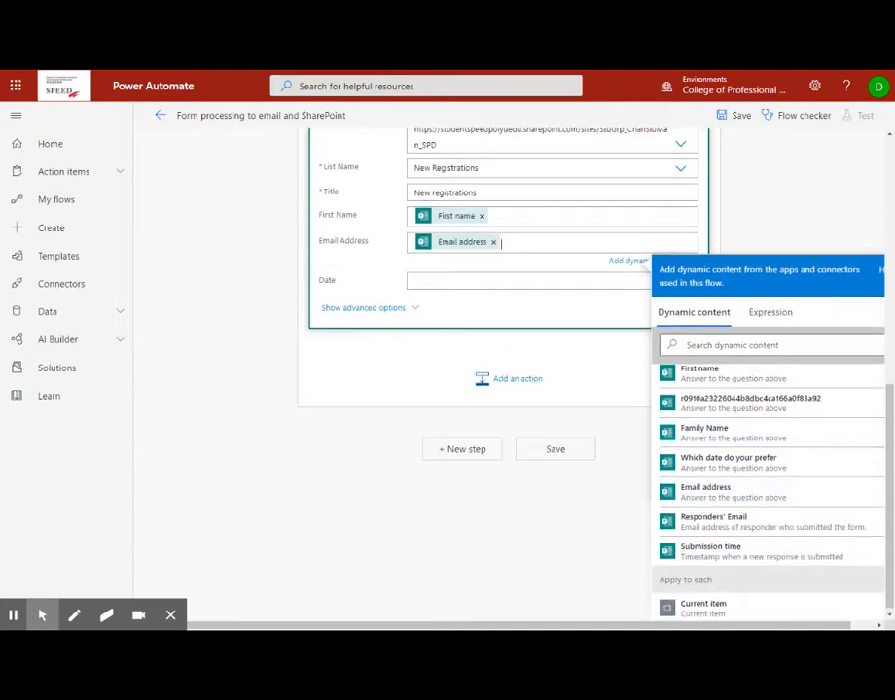
left_click(465, 280)
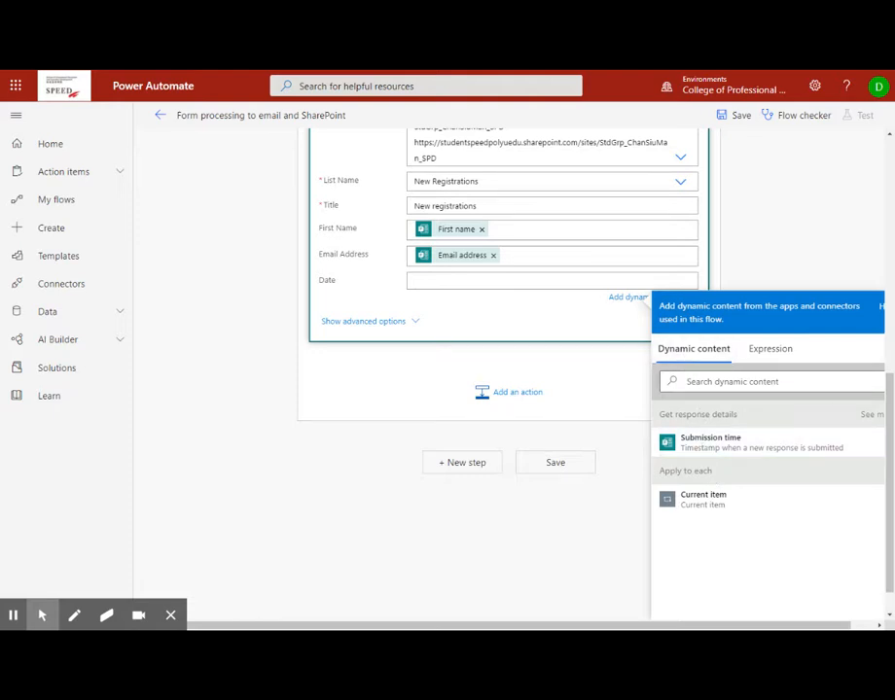
left_click(708, 453)
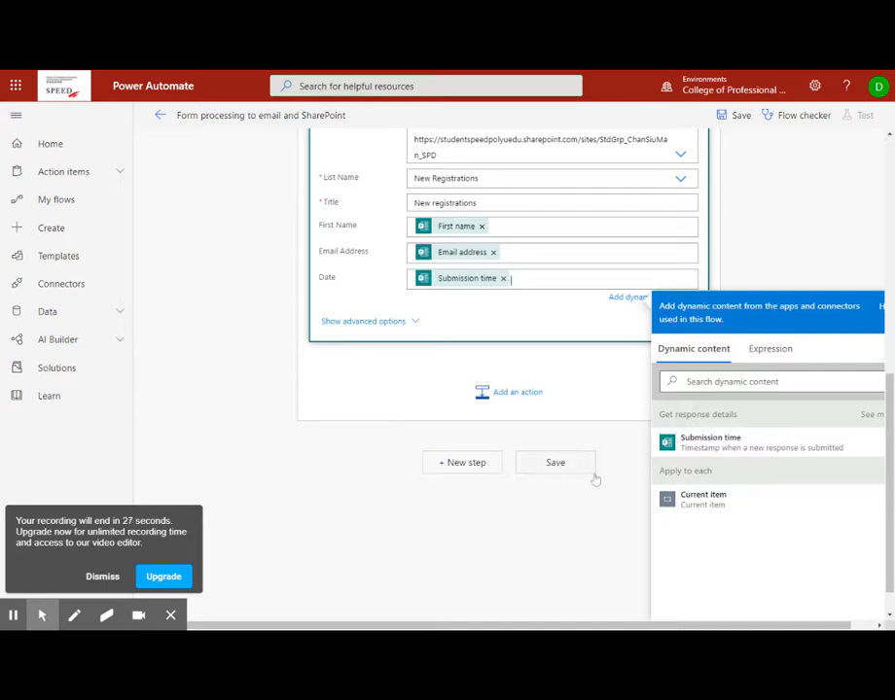
left_click(559, 472)
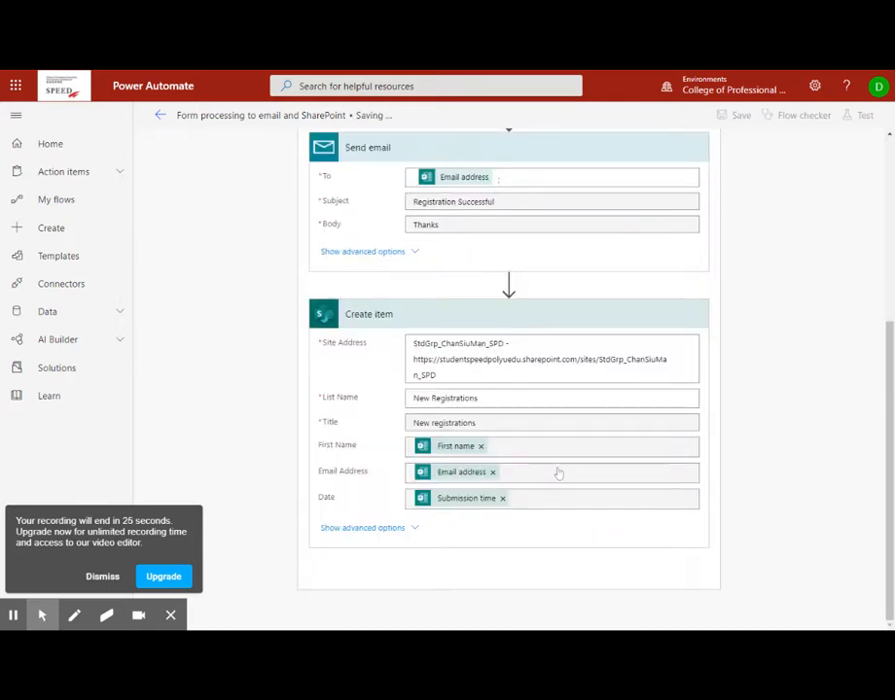